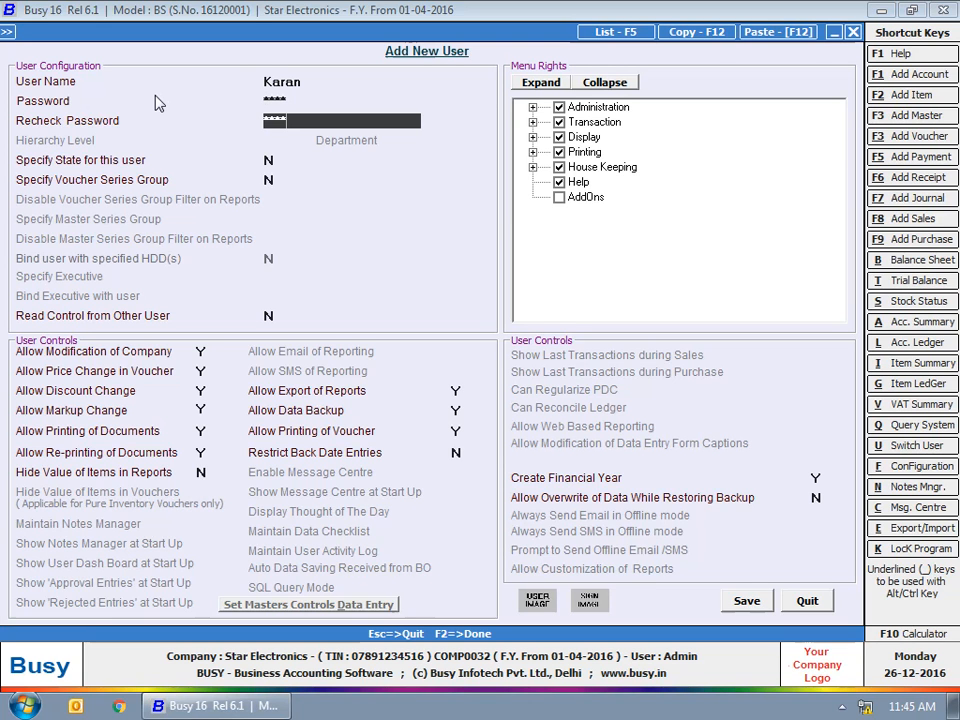
# Try reading the new user's controls from another existing user, and turn that option off again.
pyautogui.press('Return')
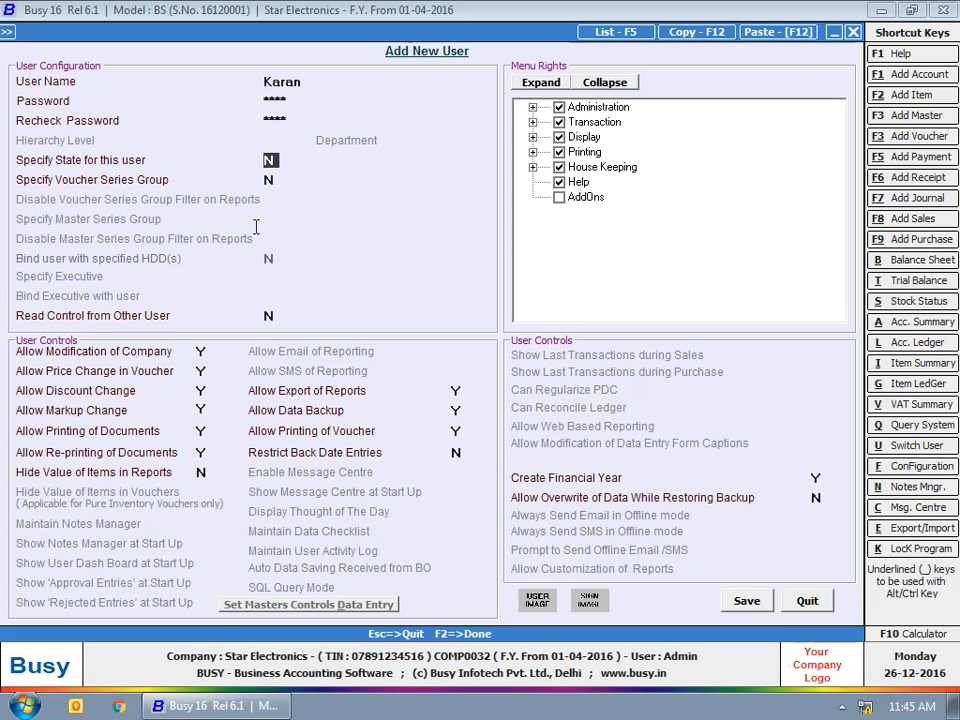
pyautogui.click(269, 315)
pyautogui.press('y')
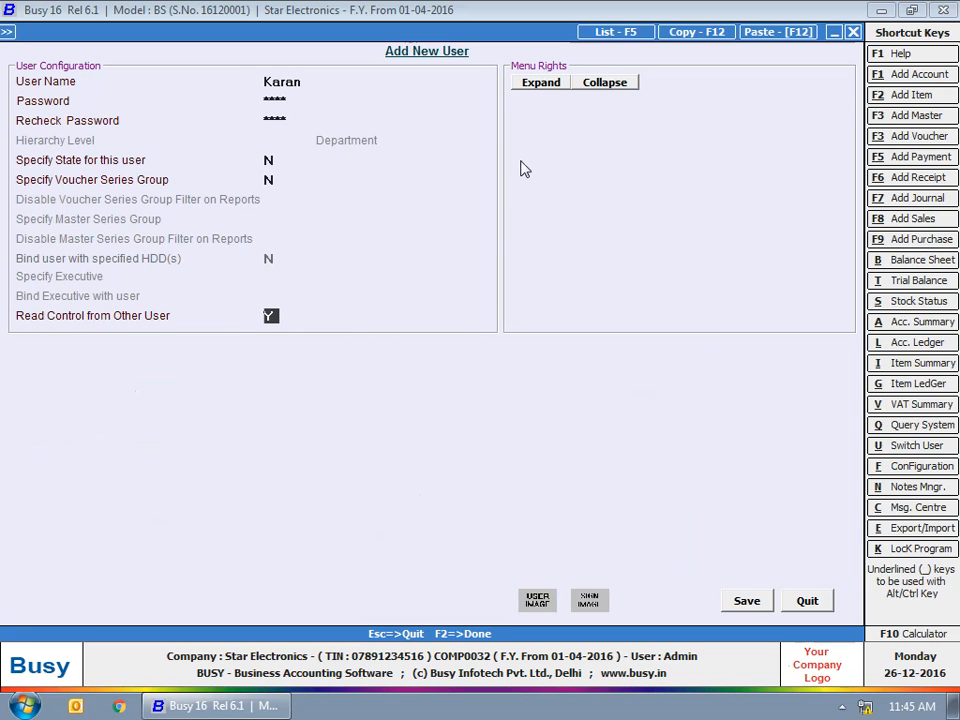
pyautogui.press('Return')
pyautogui.click(377, 257)
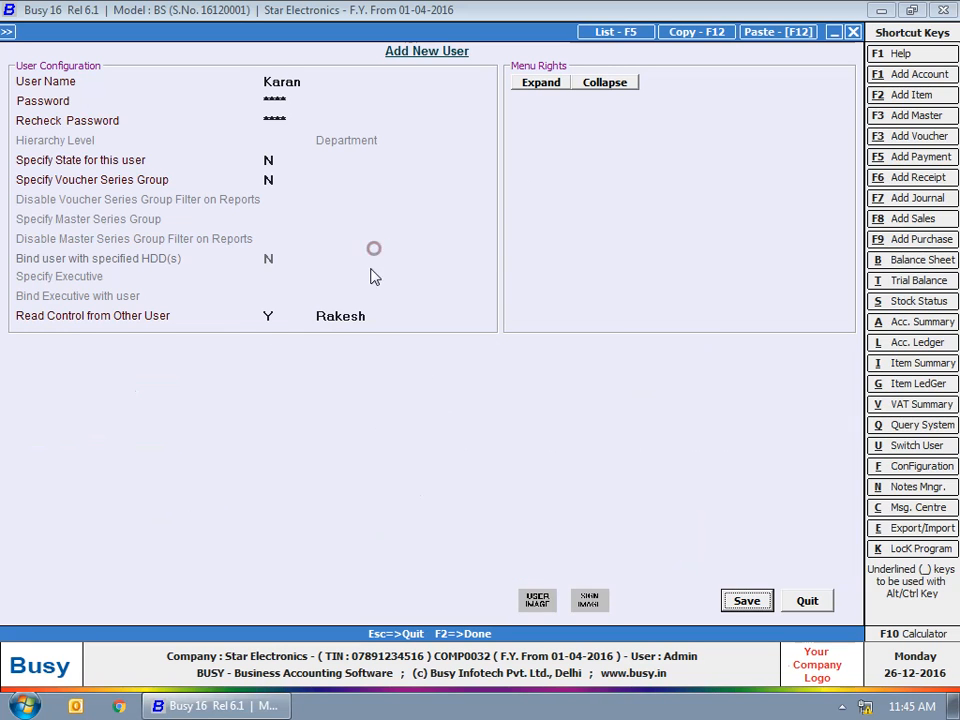
pyautogui.click(268, 316)
pyautogui.write('N')
# Disallow modification of the company, and disallow price changes in vouchers for Sales and Purchase.
pyautogui.click(200, 353)
pyautogui.write('N')
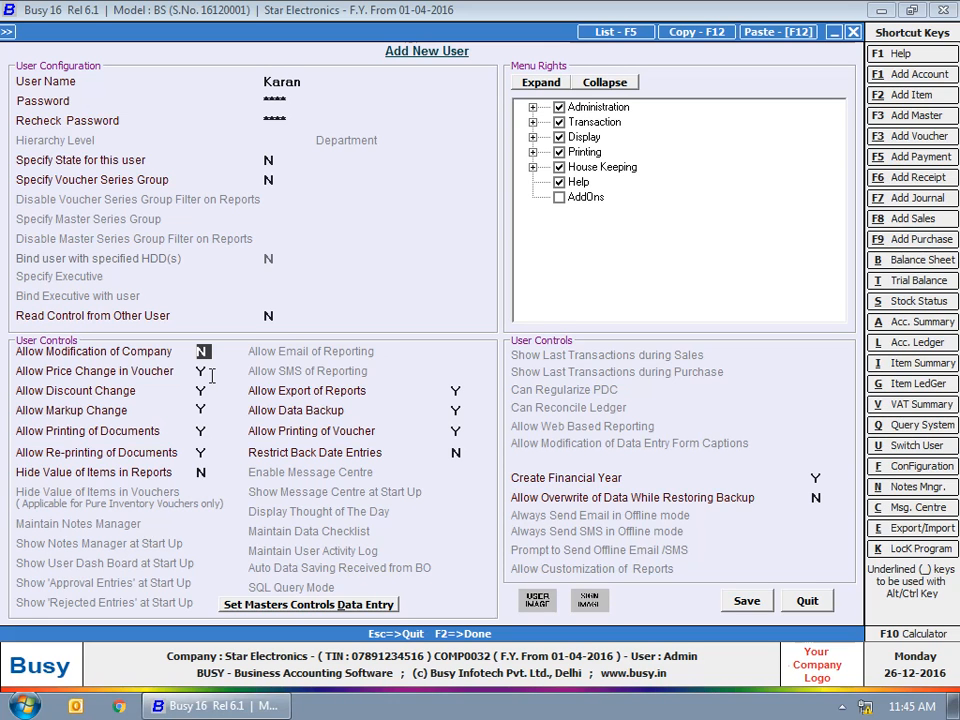
pyautogui.click(209, 372)
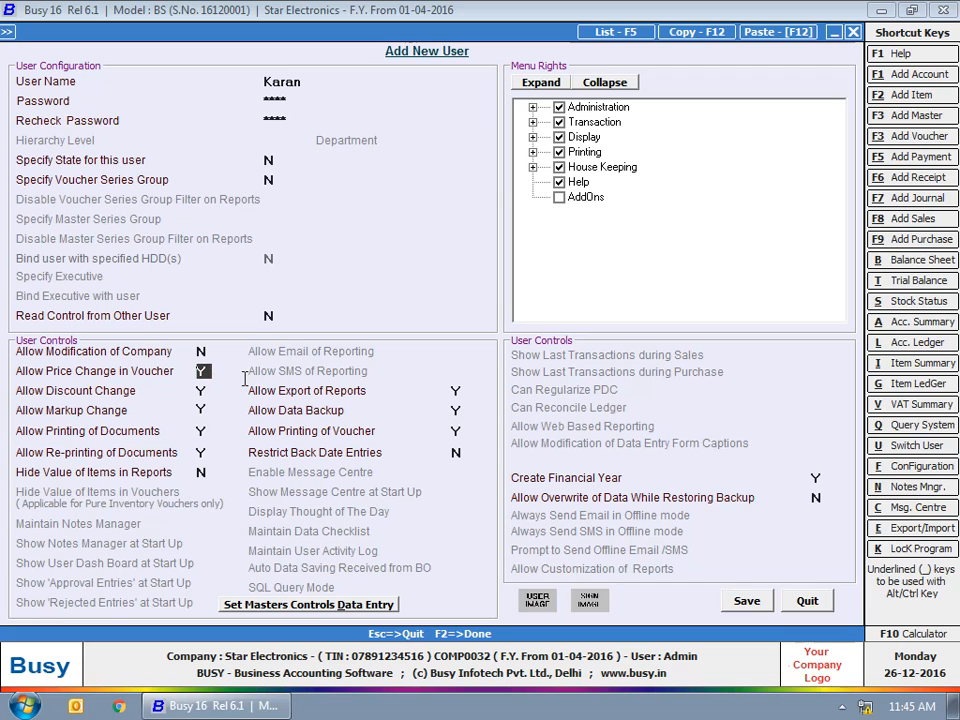
pyautogui.write('N')
pyautogui.click(231, 381)
pyautogui.click(538, 383)
pyautogui.click(535, 405)
pyautogui.click(671, 597)
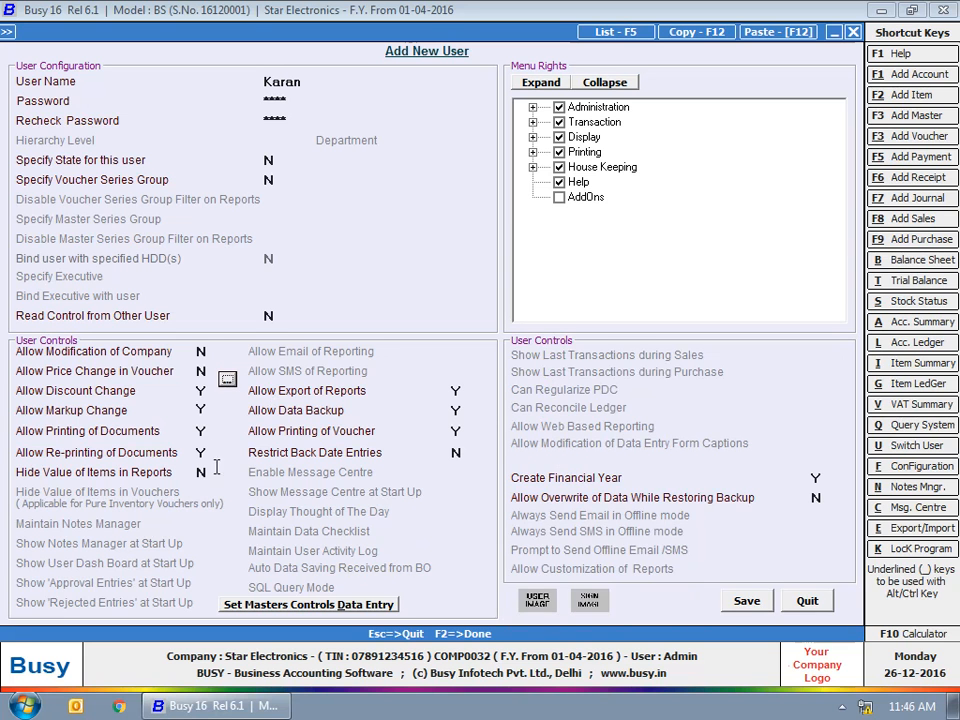
# Disallow discount changes for Sales and Purchase vouchers.
pyautogui.click(202, 390)
pyautogui.write('N')
pyautogui.click(228, 398)
pyautogui.click(533, 383)
pyautogui.click(533, 405)
pyautogui.click(670, 597)
# Disallow markup changes for Sales and Purchase vouchers.
pyautogui.click(200, 410)
pyautogui.write('N')
pyautogui.click(228, 418)
pyautogui.click(533, 383)
pyautogui.click(533, 405)
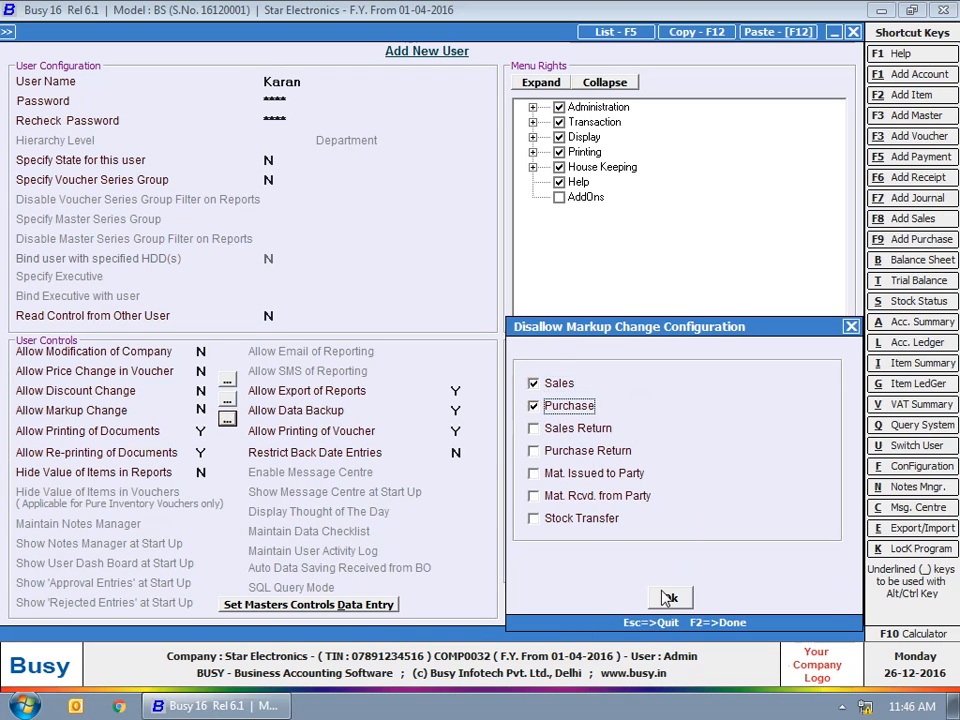
pyautogui.click(670, 597)
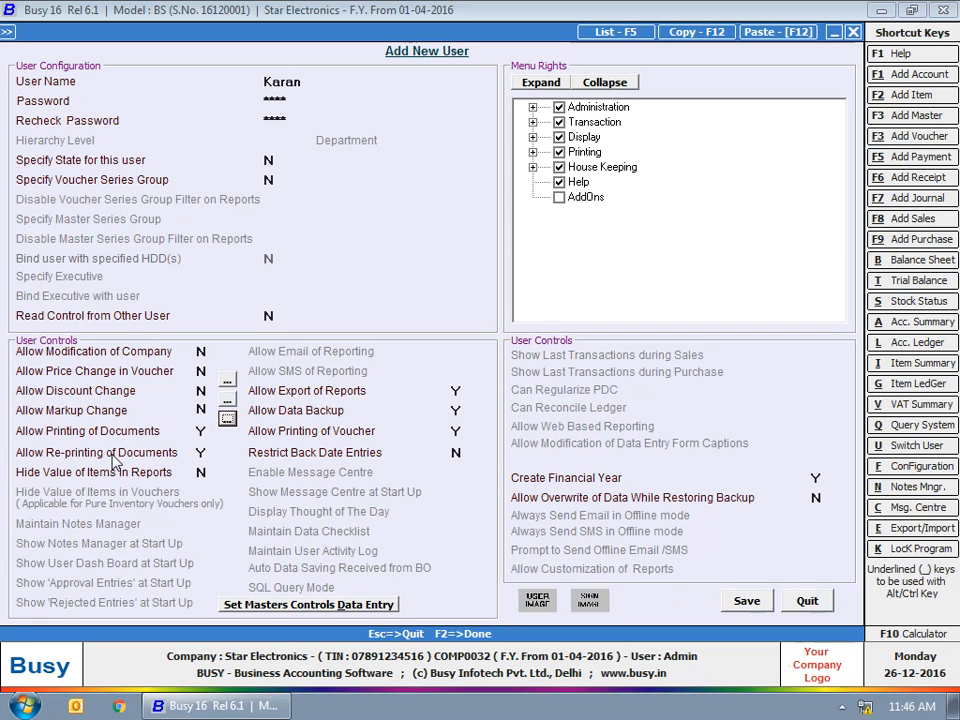
# Set re-printing of documents, export of reports and data backup to N for the new user.
pyautogui.click(201, 452)
pyautogui.write('N')
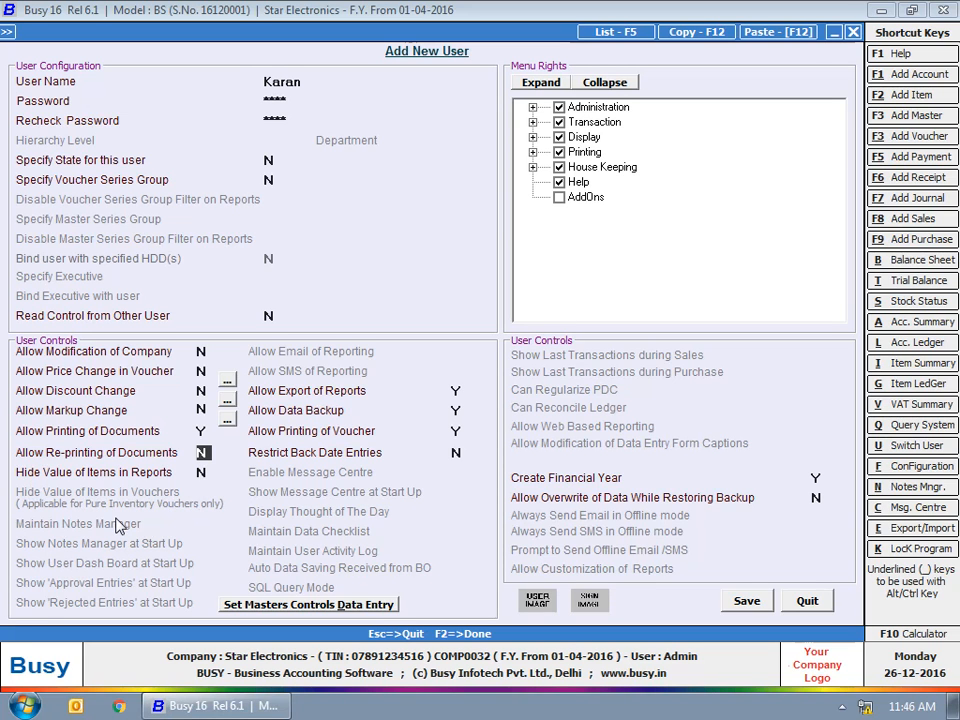
pyautogui.click(455, 391)
pyautogui.press('n')
pyautogui.click(455, 410)
pyautogui.press('n')
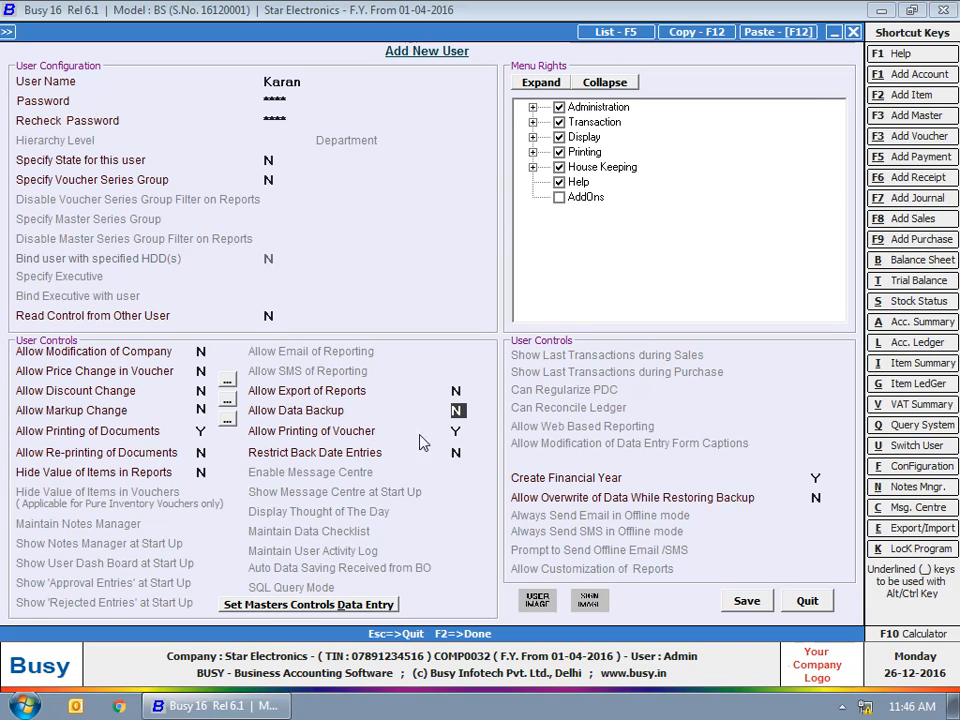
# Enable the restriction on back date entries and base it on the System Date.
pyautogui.click(456, 452)
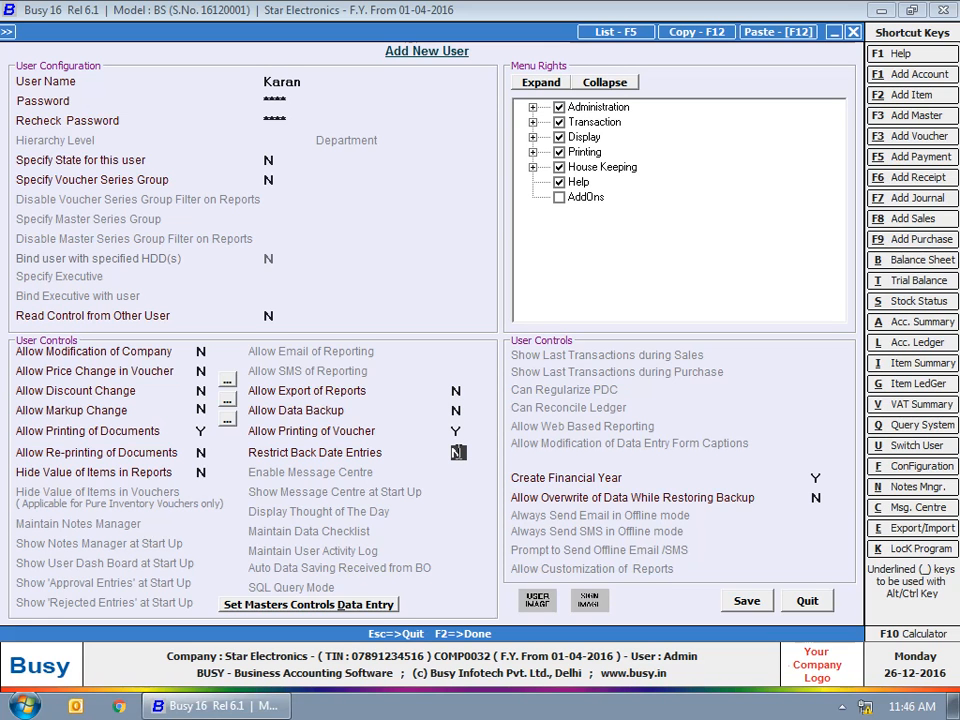
pyautogui.write('Y')
pyautogui.click(479, 456)
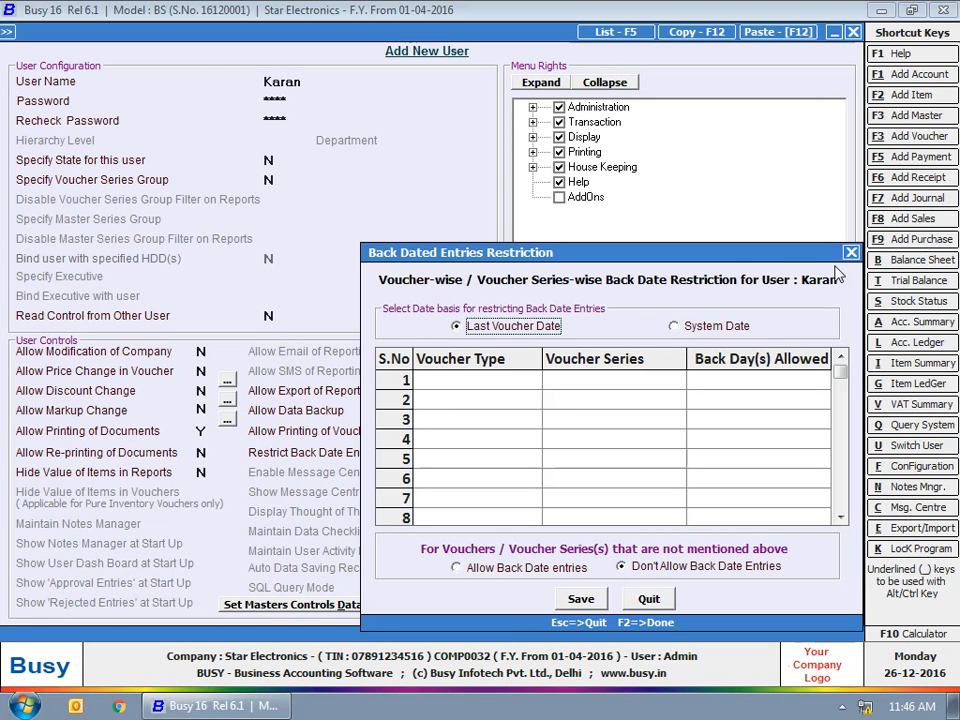
pyautogui.click(410, 313)
pyautogui.click(383, 315)
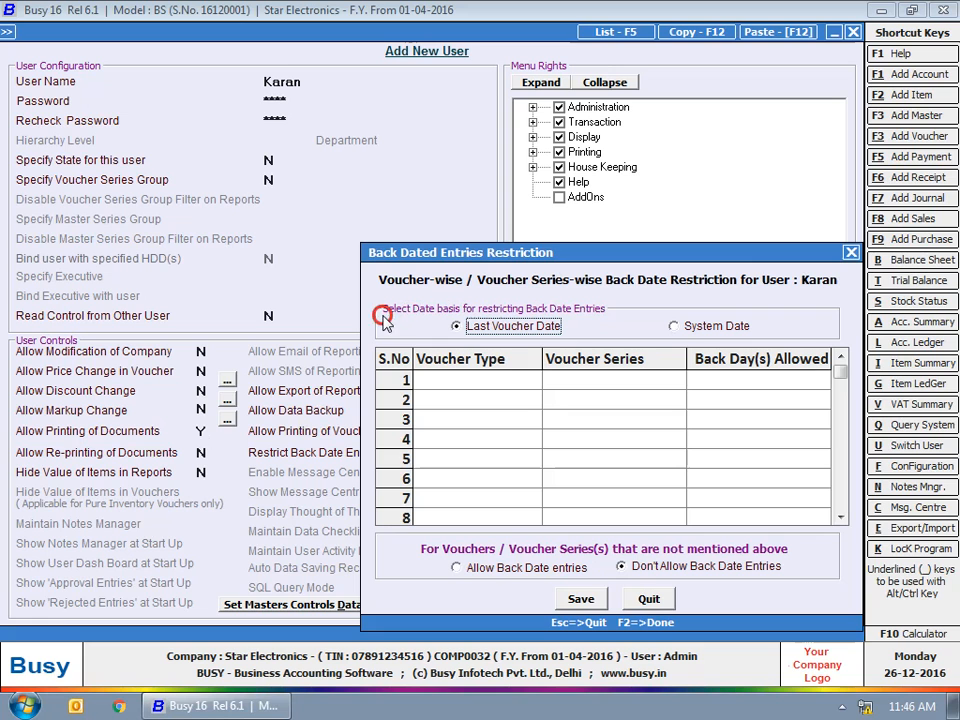
pyautogui.click(610, 335)
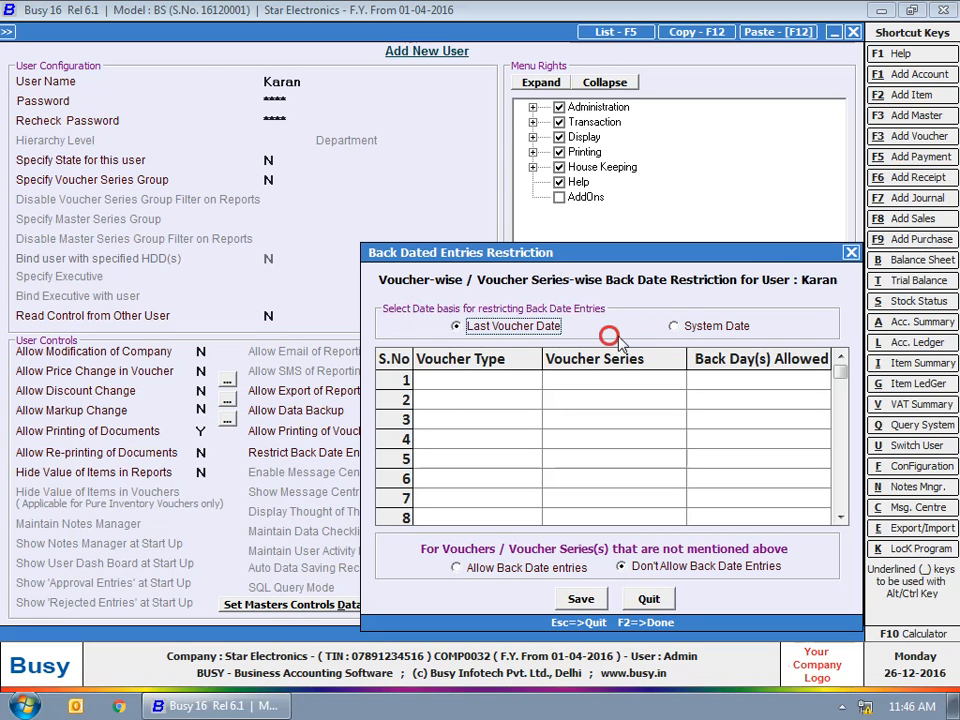
pyautogui.click(676, 328)
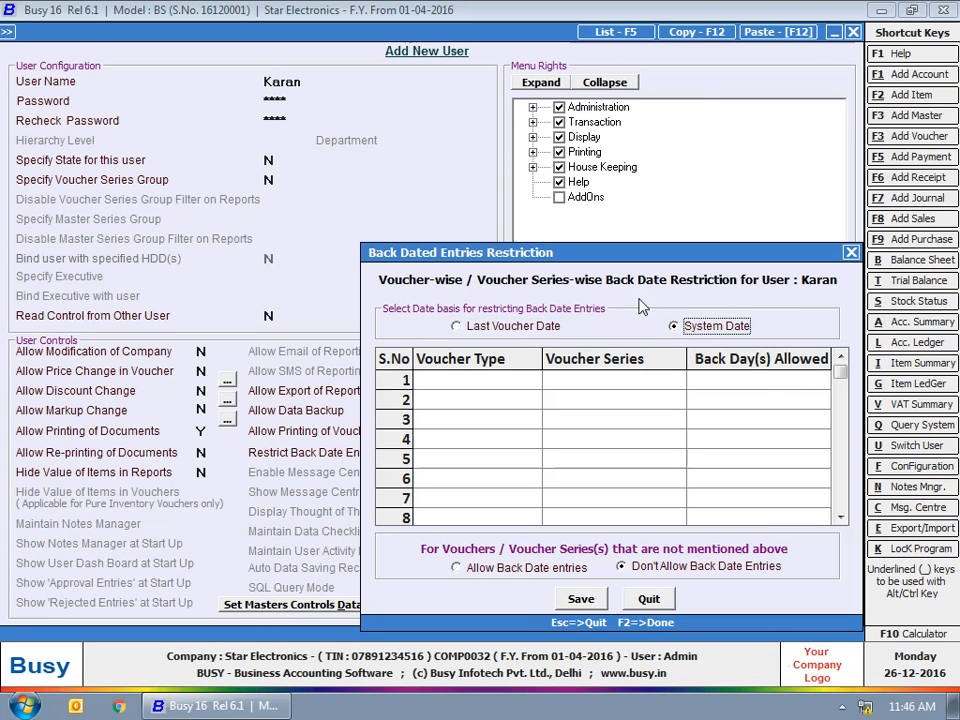
# Allow 1 back day for Sales vouchers of the Main series in the first restriction row.
pyautogui.click(462, 380)
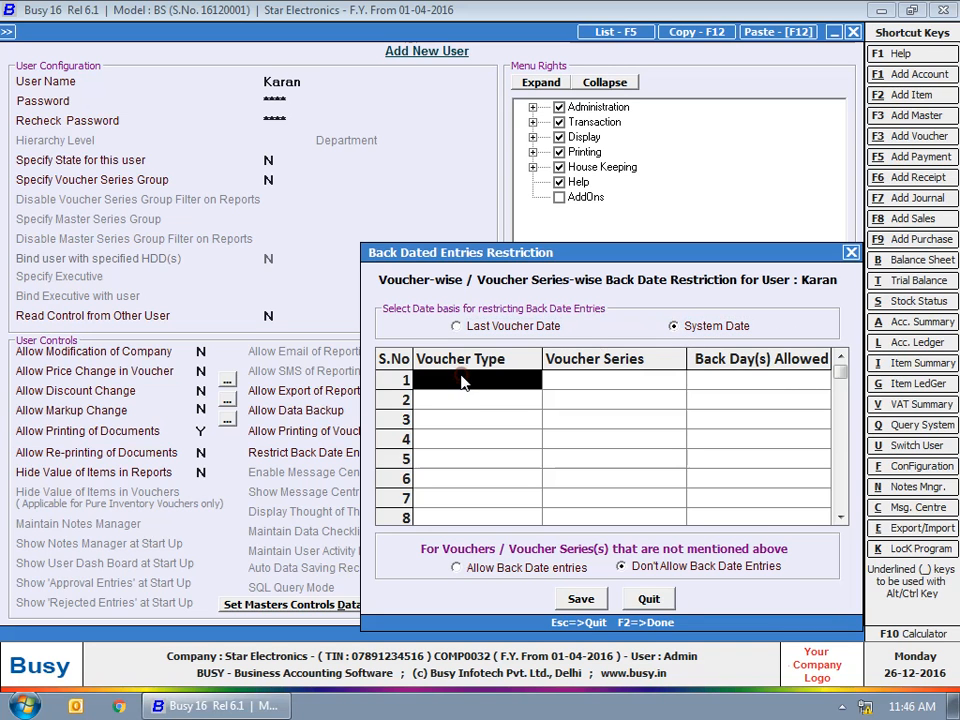
pyautogui.write('sa')
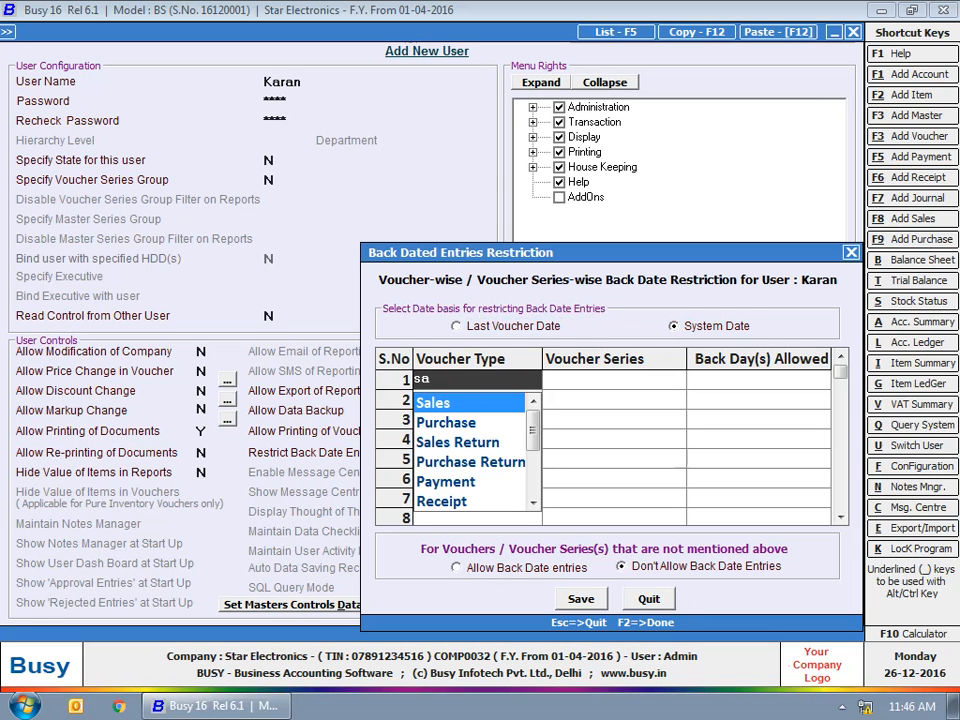
pyautogui.press('Return')
pyautogui.write('ma')
pyautogui.press('Return')
pyautogui.write('1')
pyautogui.press('Return')
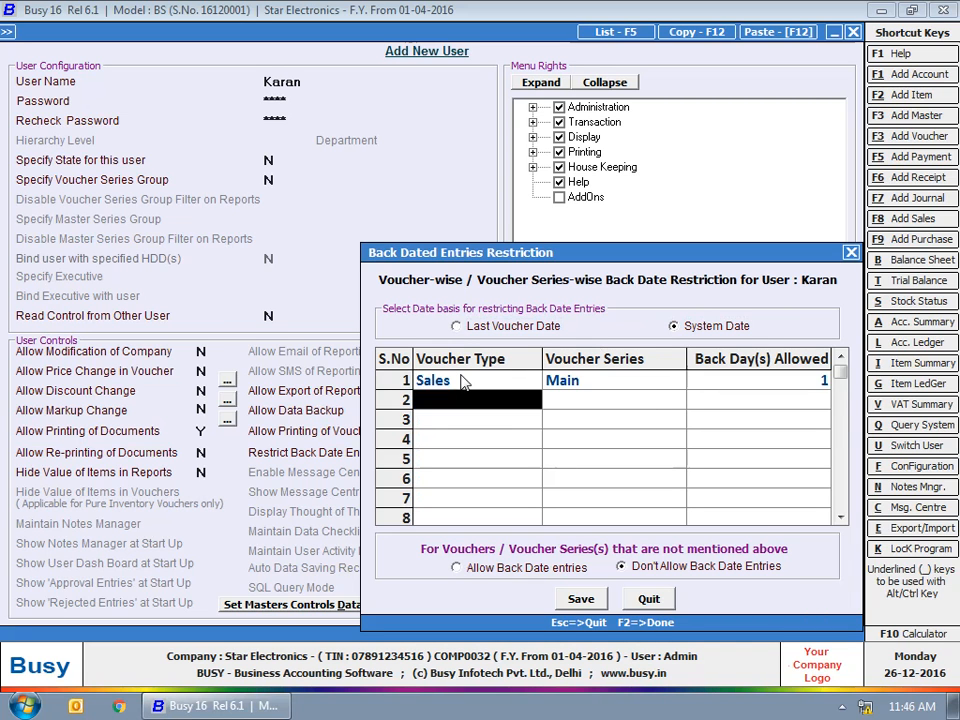
# Allow 2 back days for Payment vouchers of the Main series and save the back date restrictions.
pyautogui.write('pa')
pyautogui.press('Return')
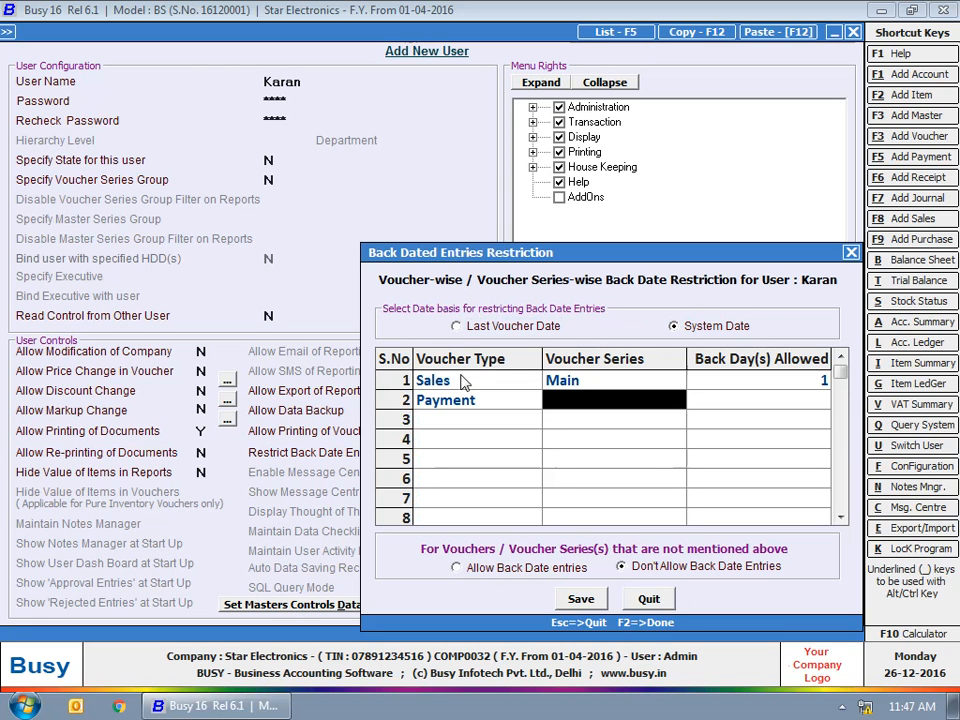
pyautogui.write('ma')
pyautogui.press('Return')
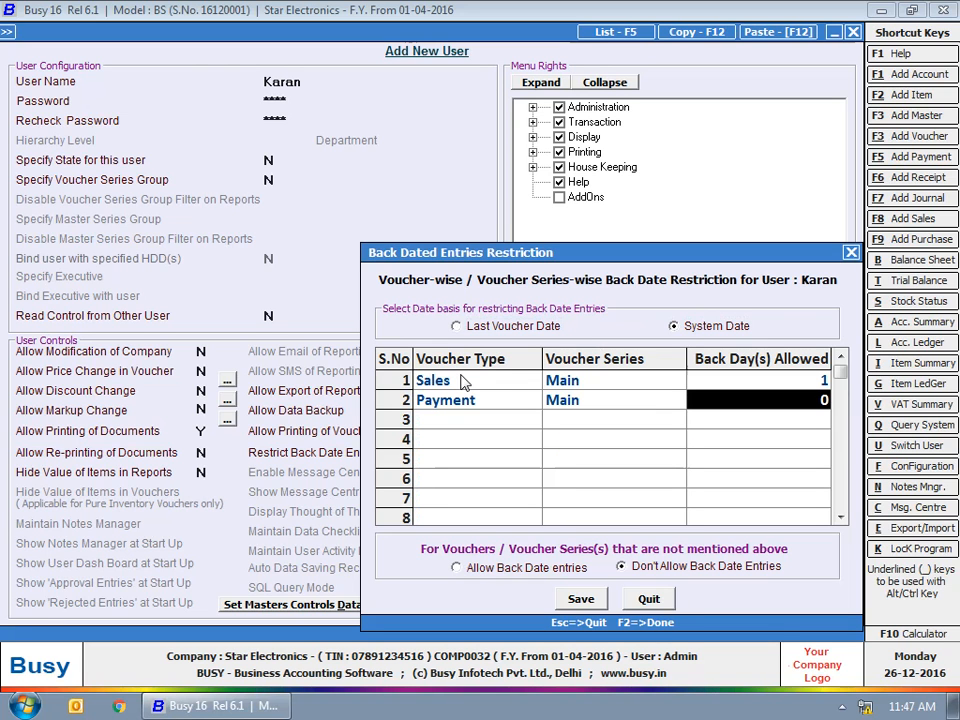
pyautogui.write('2')
pyautogui.click(745, 420)
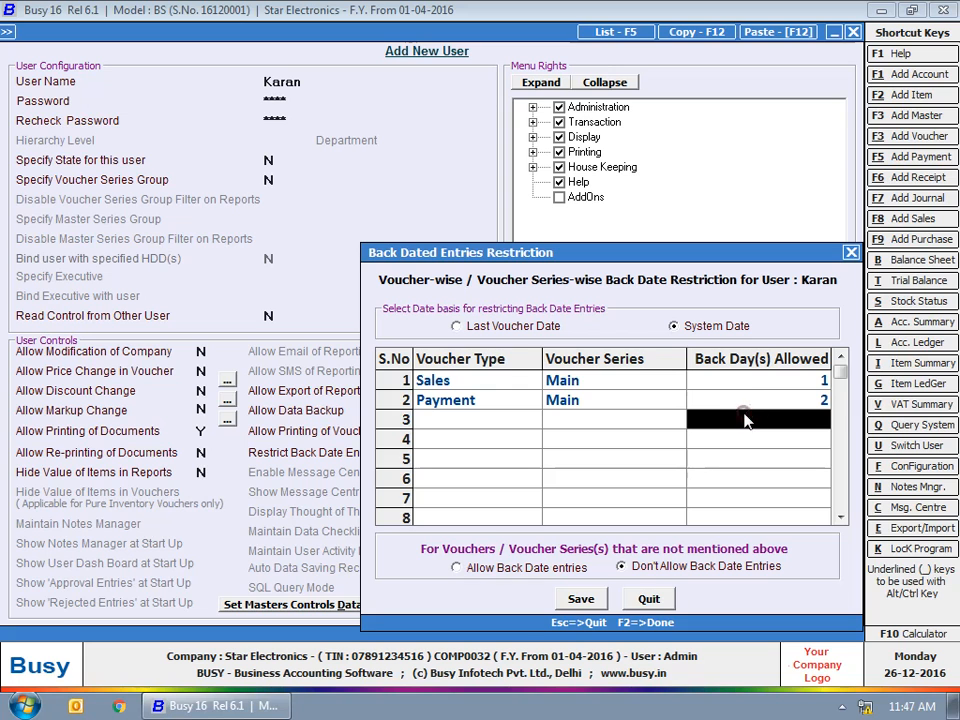
pyautogui.press('Up')
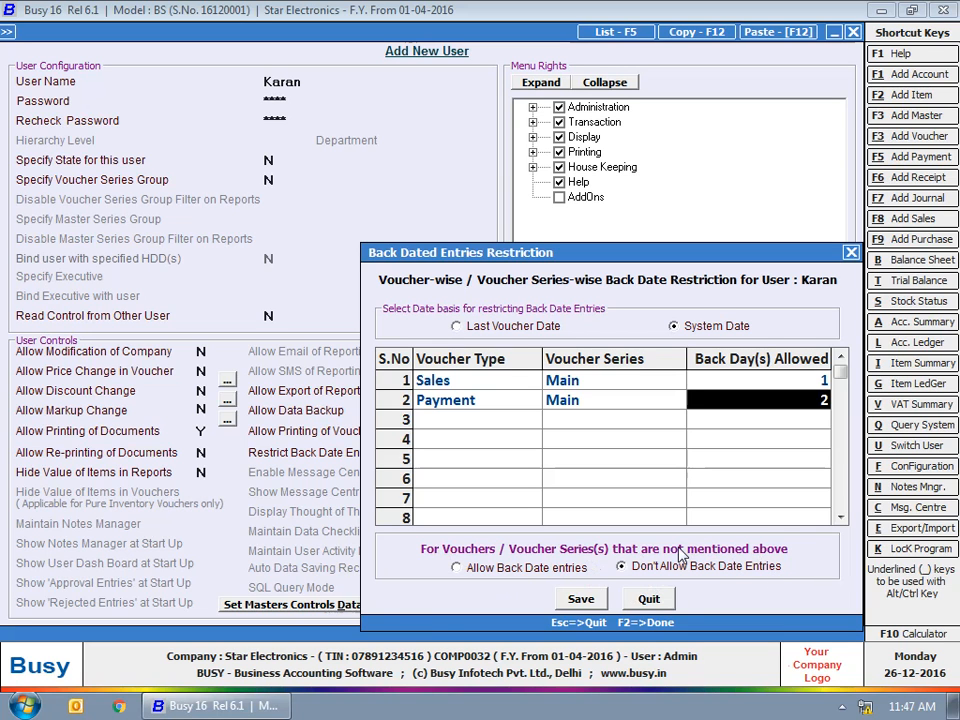
pyautogui.click(581, 600)
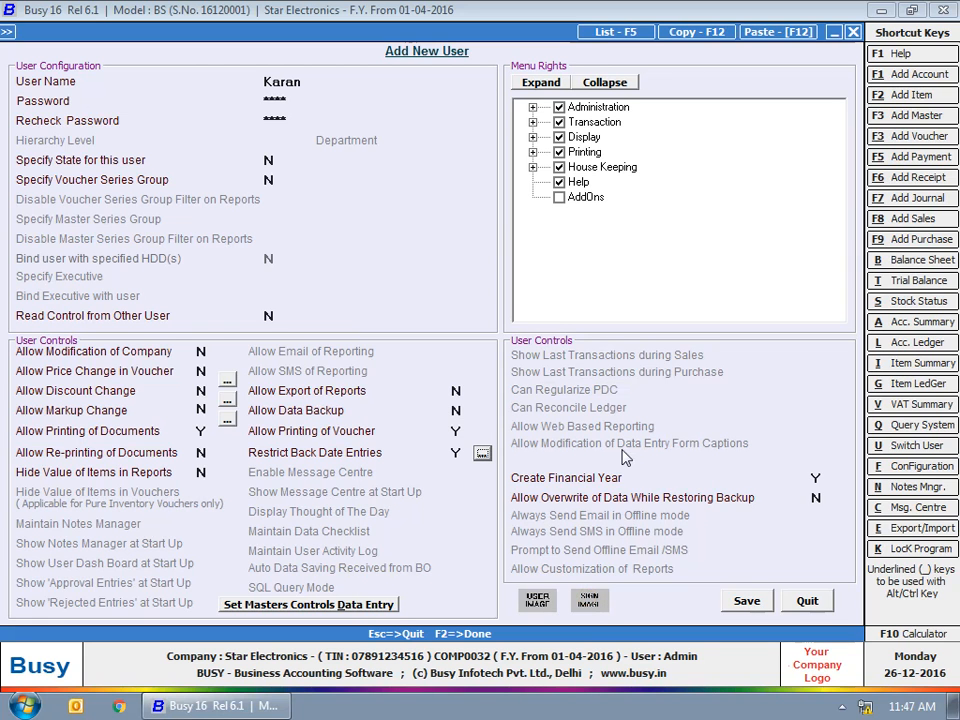
# Remove the Printing menu rights and save the new user.
pyautogui.click(533, 152)
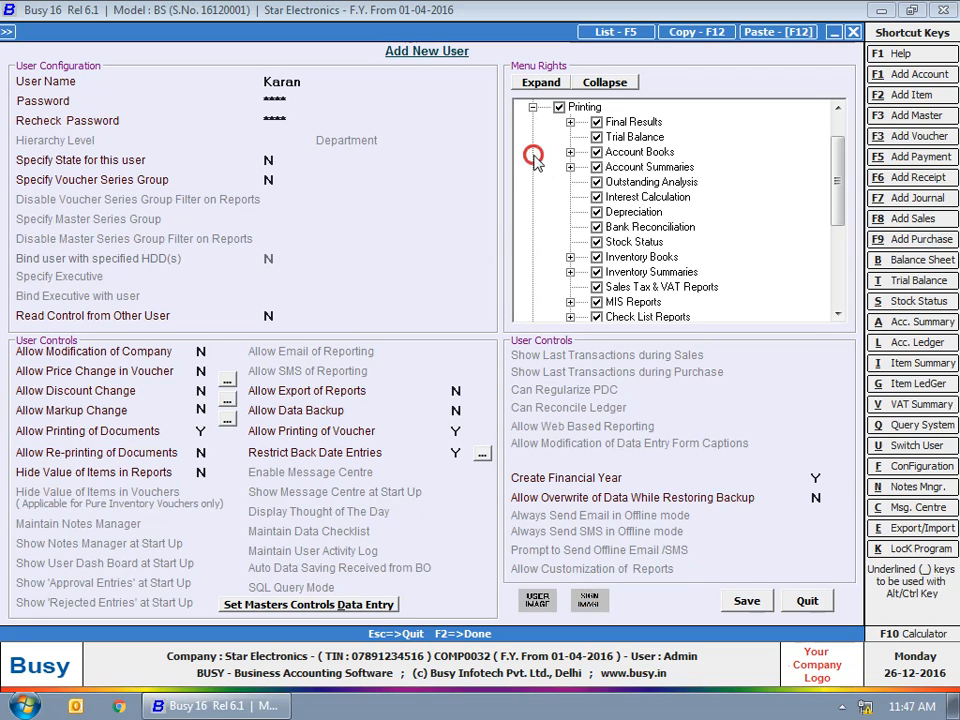
pyautogui.click(600, 84)
pyautogui.click(559, 152)
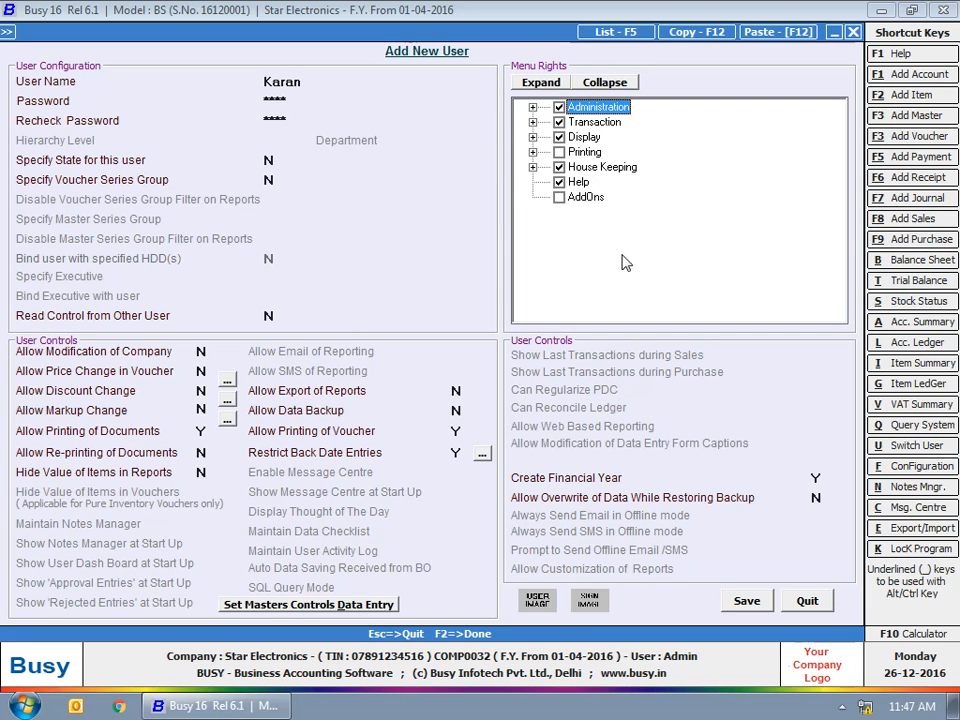
pyautogui.click(827, 484)
pyautogui.click(523, 507)
pyautogui.click(744, 601)
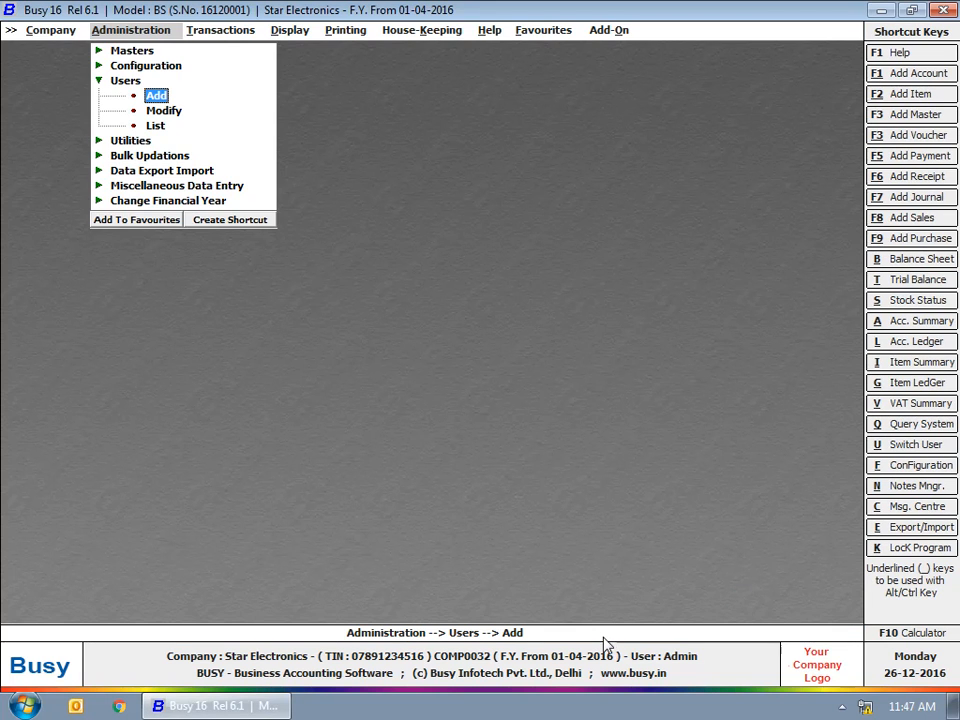
# Switch to the newly created user by logging in with the user name and account password.
pyautogui.press('Escape')
pyautogui.press('Return')
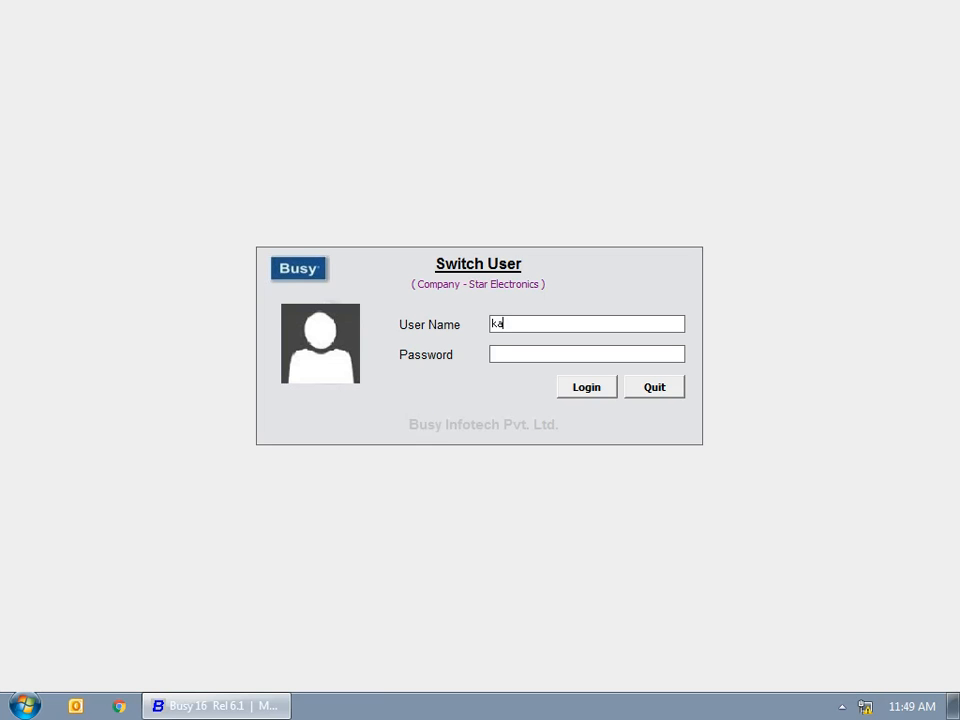
pyautogui.write('ran')
pyautogui.press('Tab')
pyautogui.write('****')
pyautogui.click(587, 387)
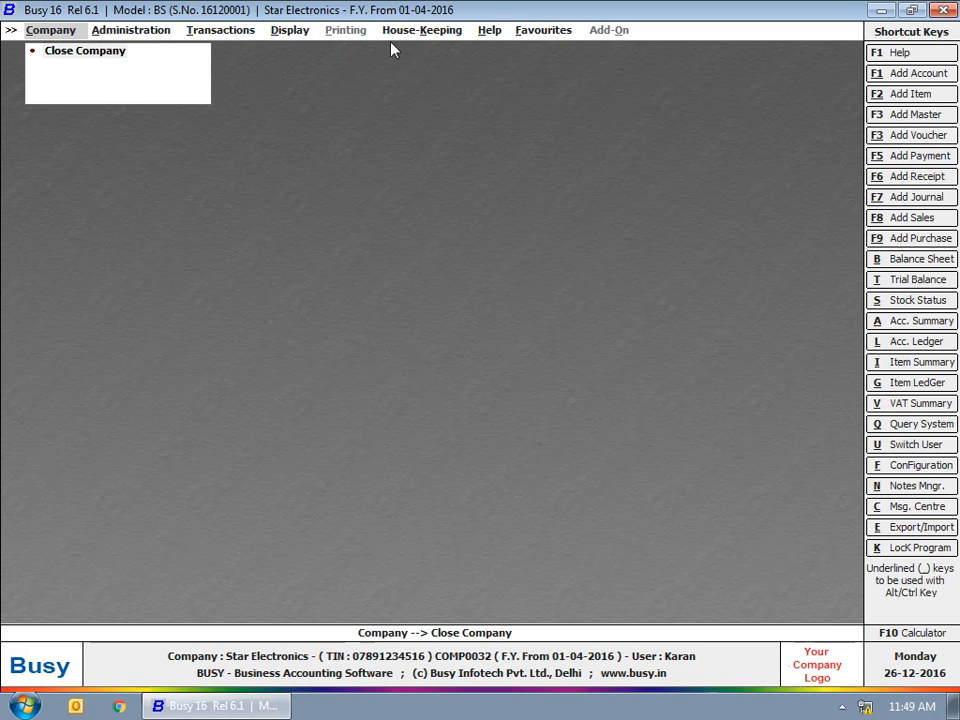
# Test the price-change restriction by trying to edit the Sony Bravia 32''inch price in the 01-04-2016 sales voucher, and leave the voucher.
pyautogui.click(243, 35)
pyautogui.click(222, 47)
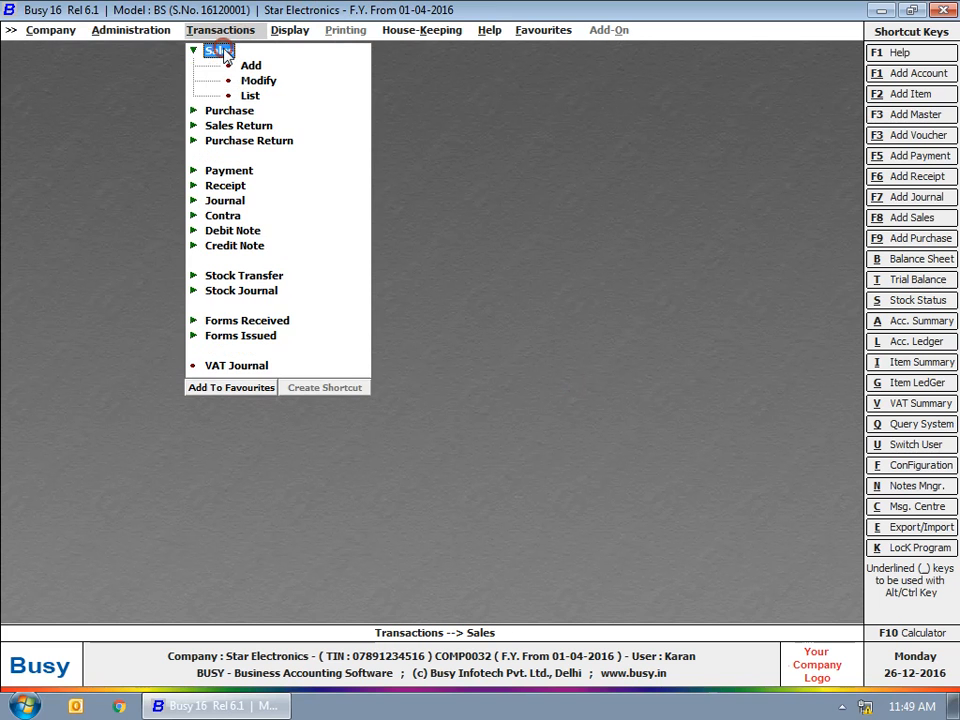
pyautogui.click(244, 79)
pyautogui.click(172, 200)
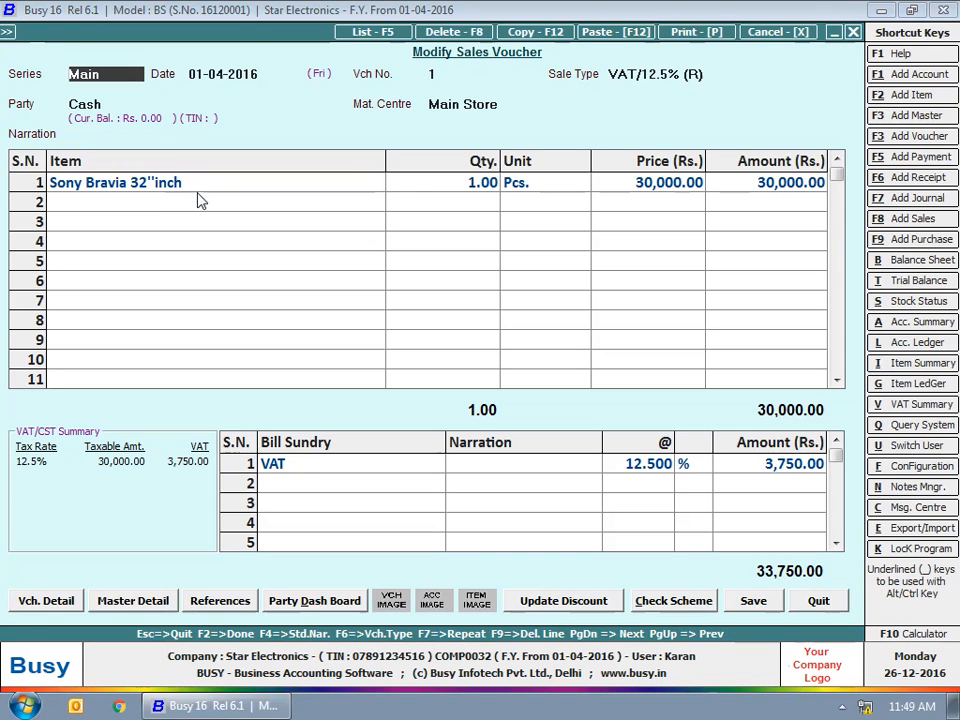
pyautogui.click(628, 182)
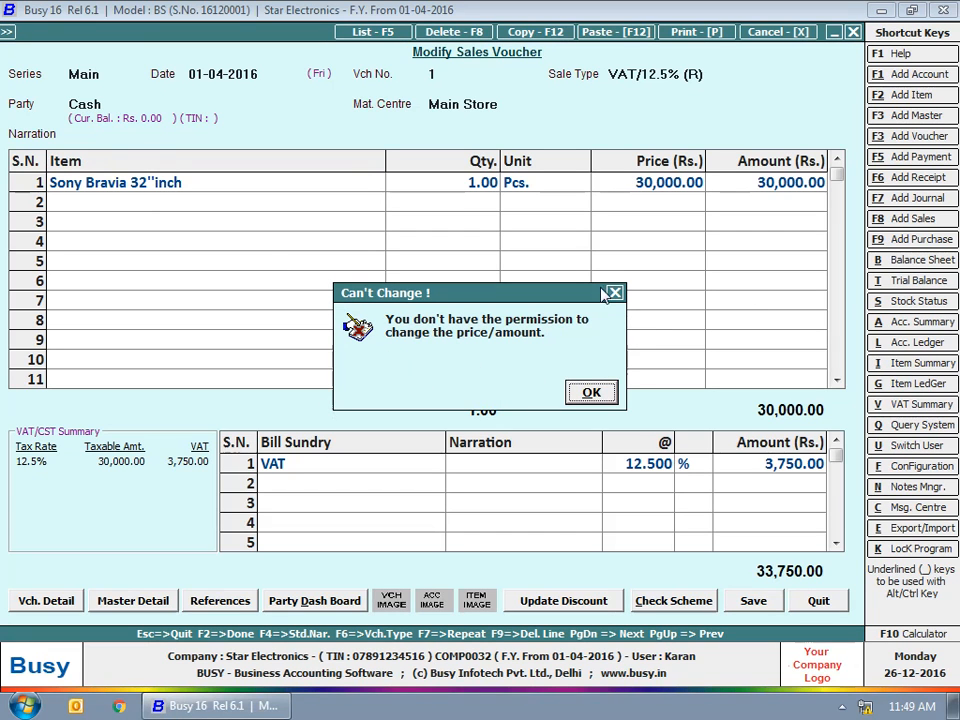
pyautogui.click(591, 392)
pyautogui.press('Escape')
pyautogui.press('Return')
pyautogui.press('Escape')
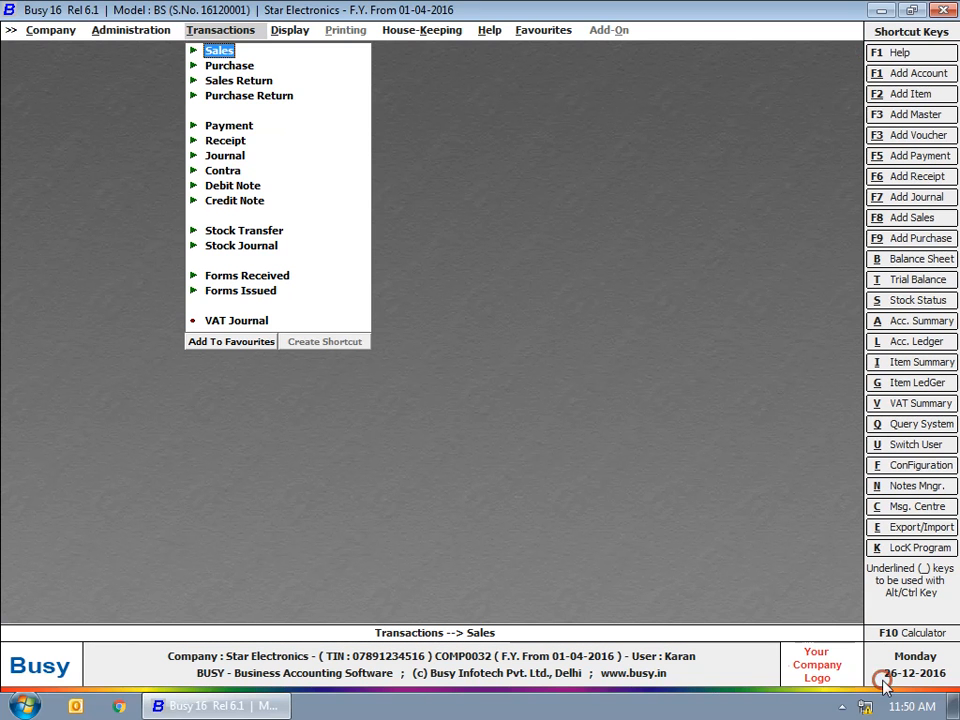
# Test the back date restriction by trying to date a new Main series sales voucher 24-12-2016, and leave the voucher.
pyautogui.click(216, 51)
pyautogui.click(249, 66)
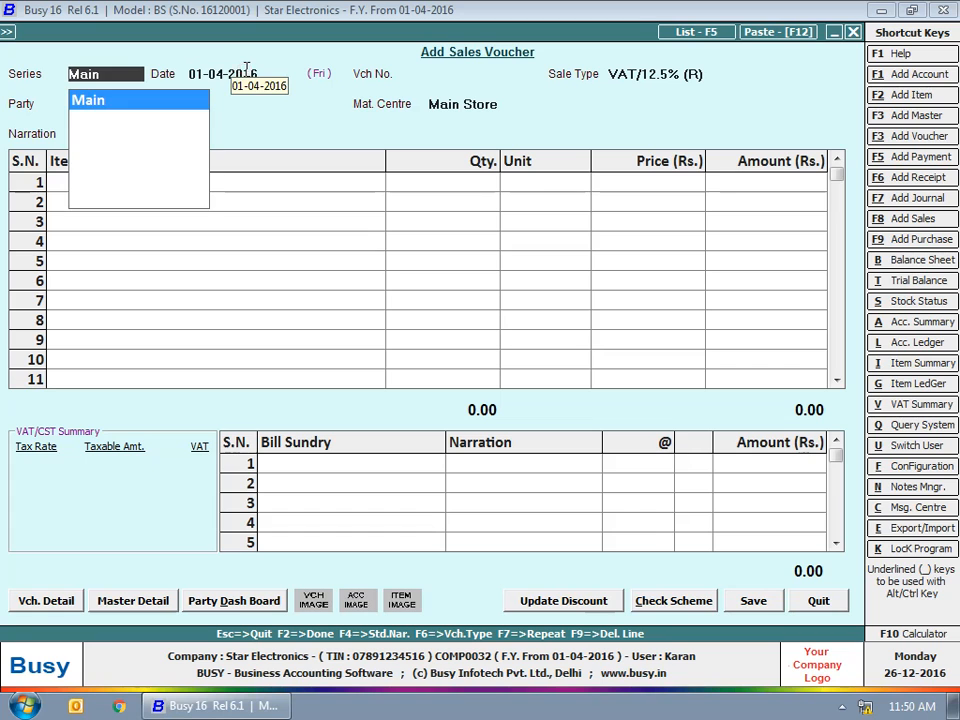
pyautogui.press('Return')
pyautogui.write('24-12')
pyautogui.press('Return')
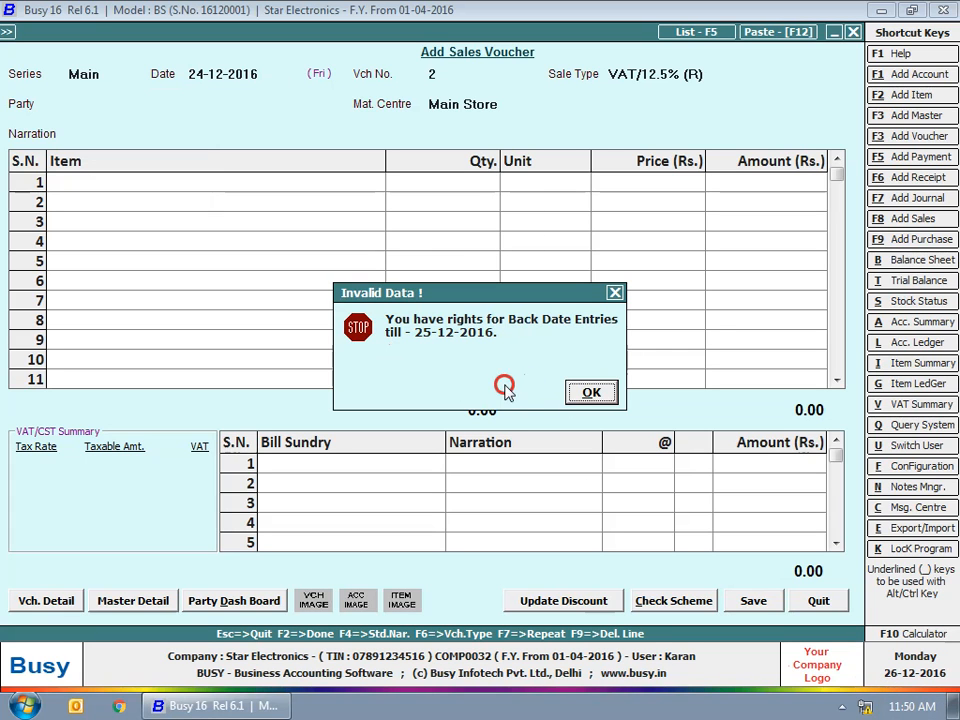
pyautogui.press('Escape')
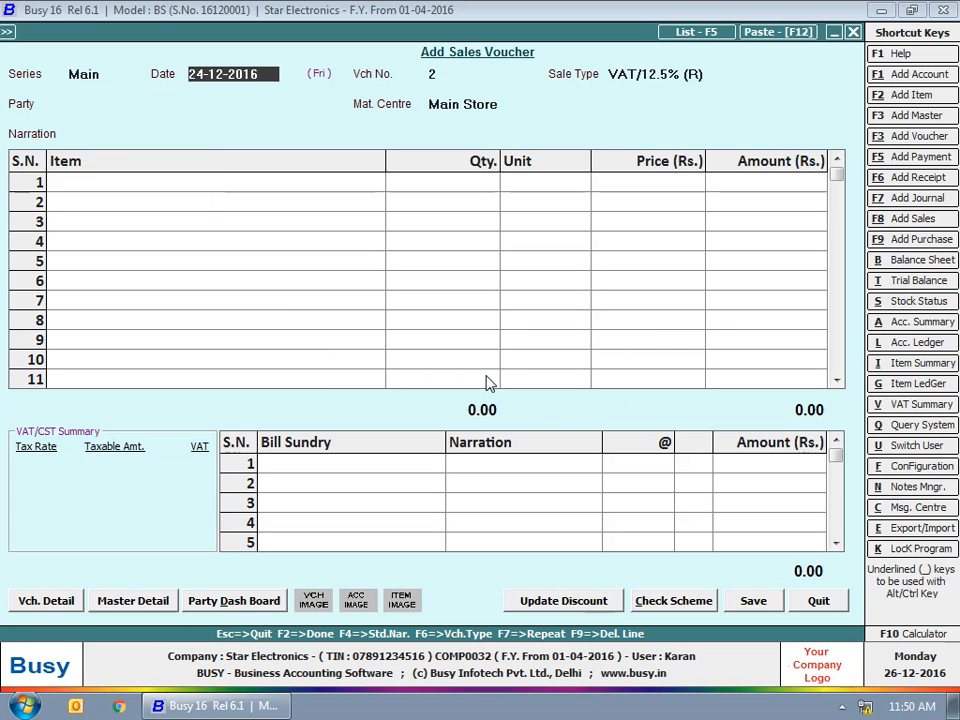
pyautogui.press('Escape')
pyautogui.press('Escape')
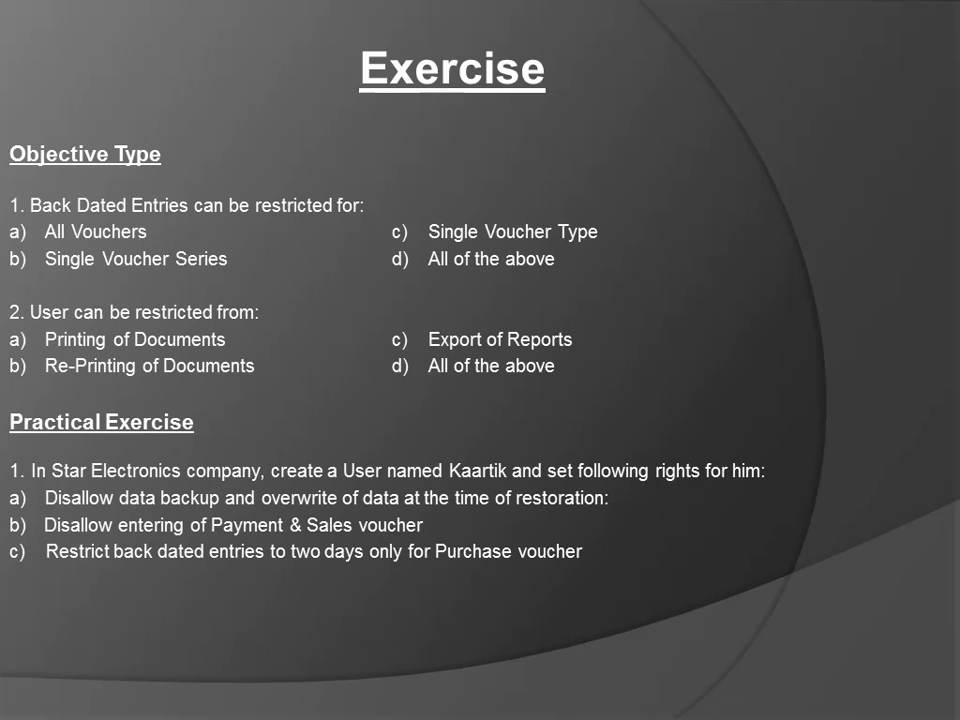
pyautogui.press('Right')
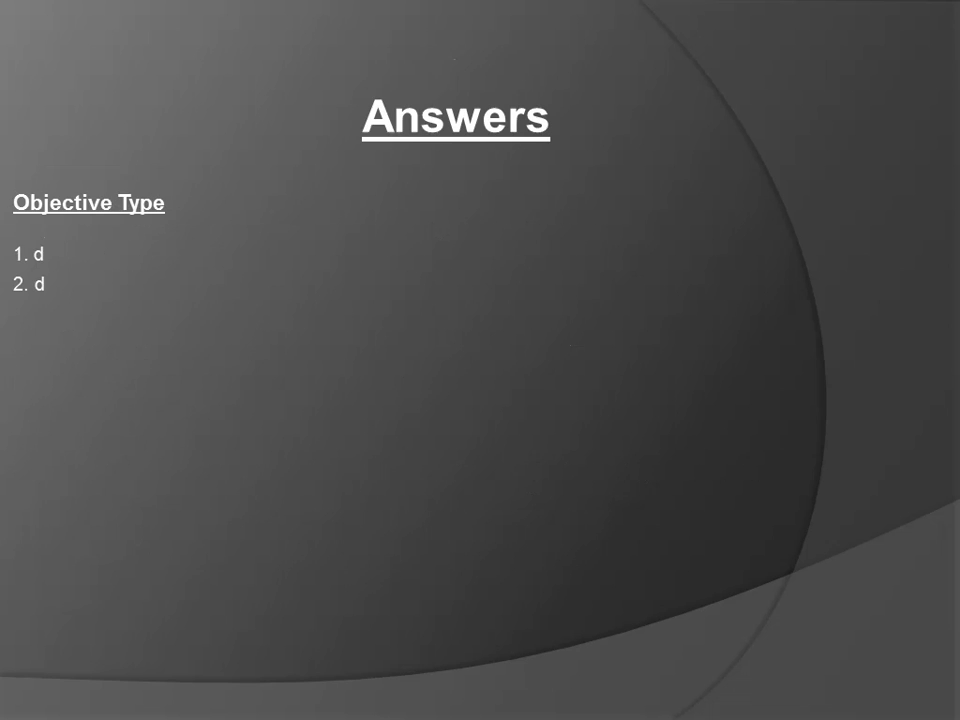